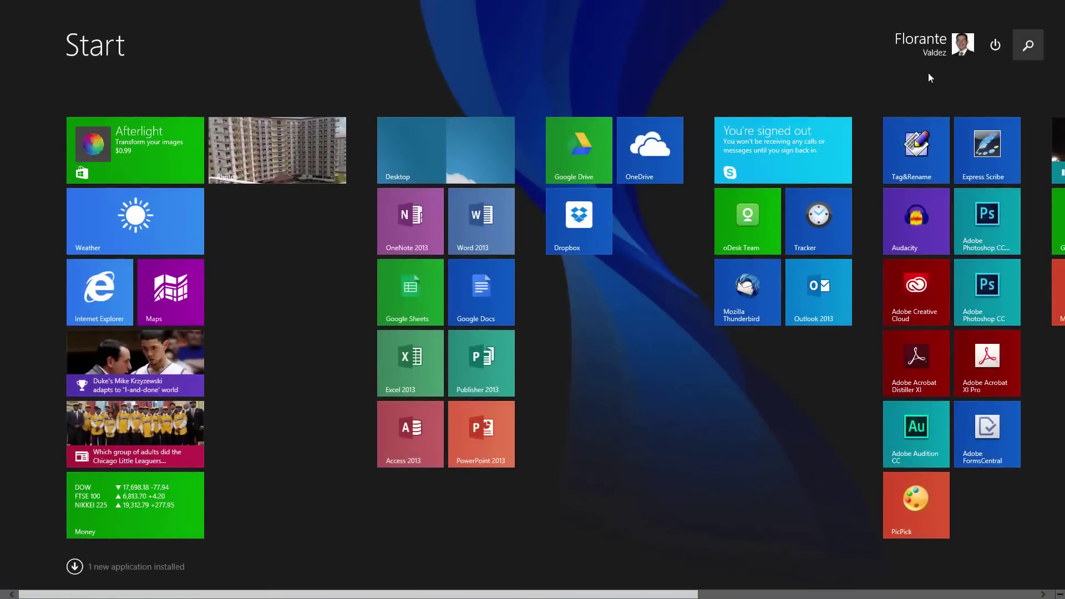
Open Command Prompt from search and run ipconfig /all to list the Ethernet settings, gateway 192.168.0.1.
left_click(1027, 46)
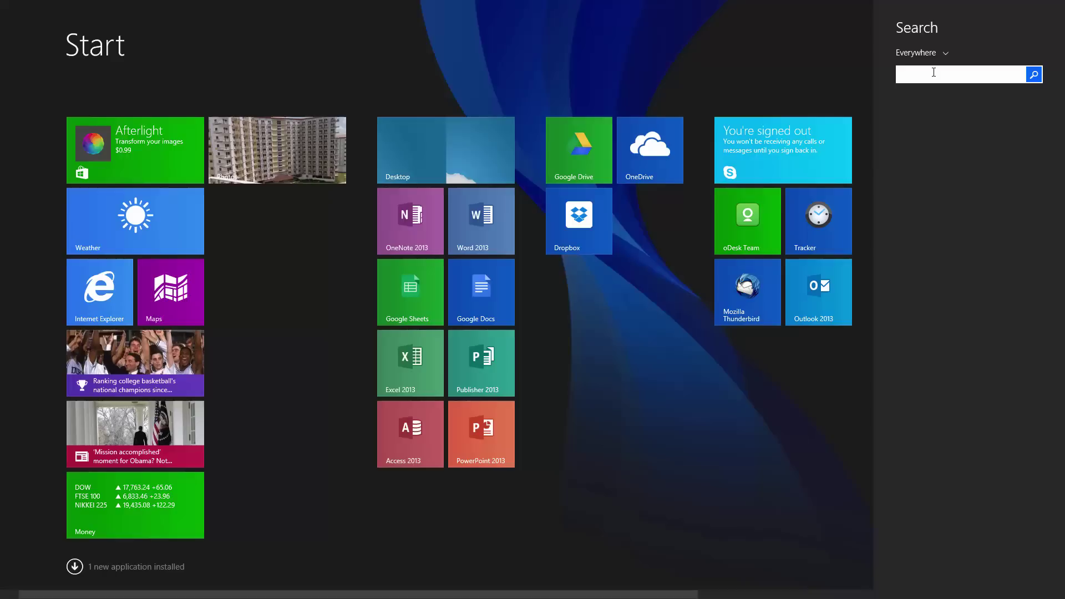
type("cmd")
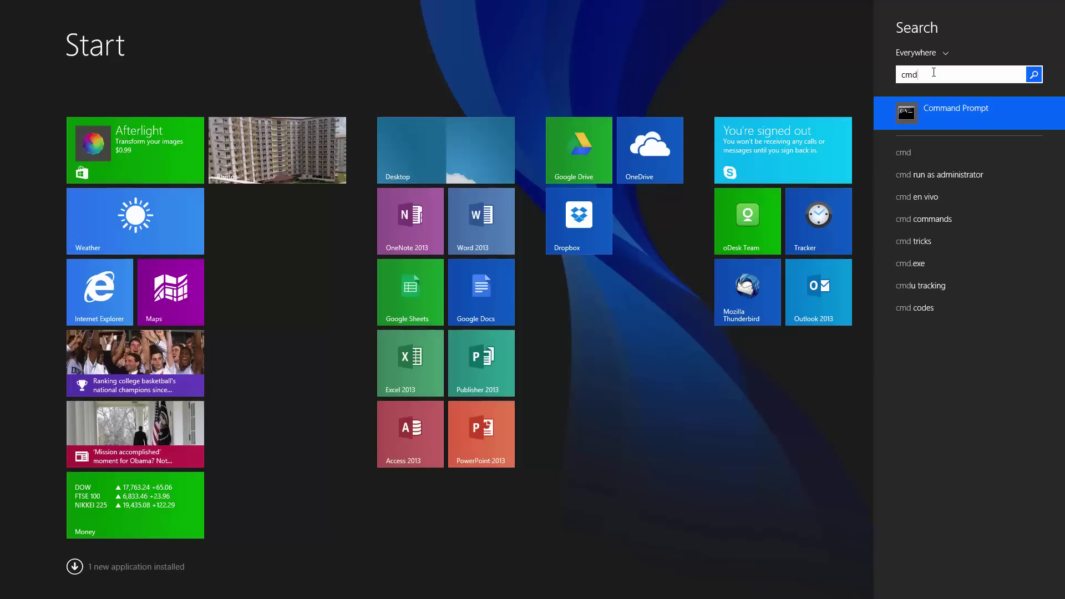
left_click(940, 112)
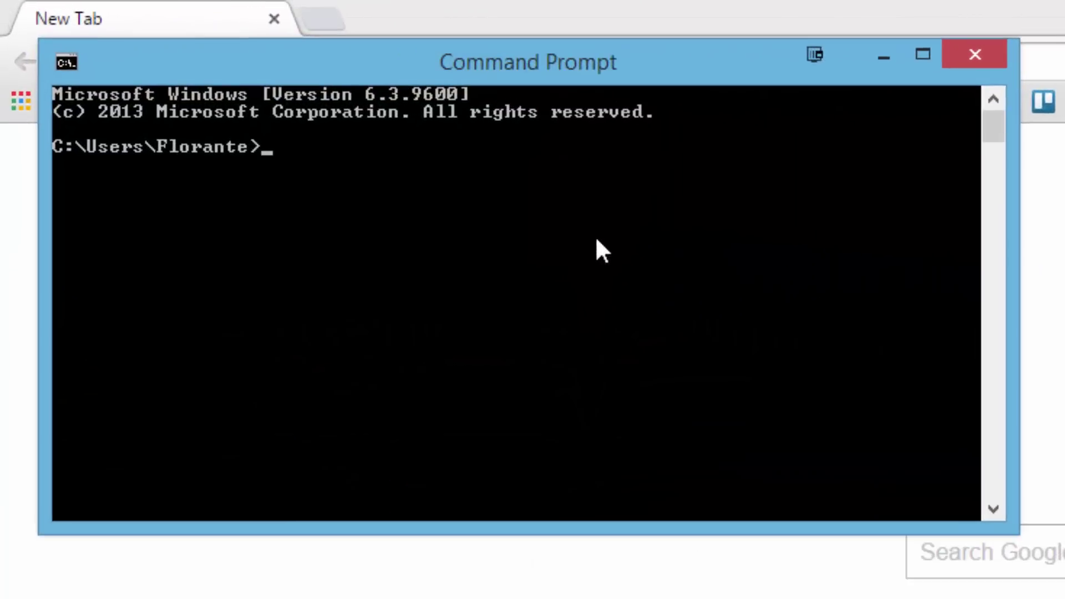
type("ipconfig")
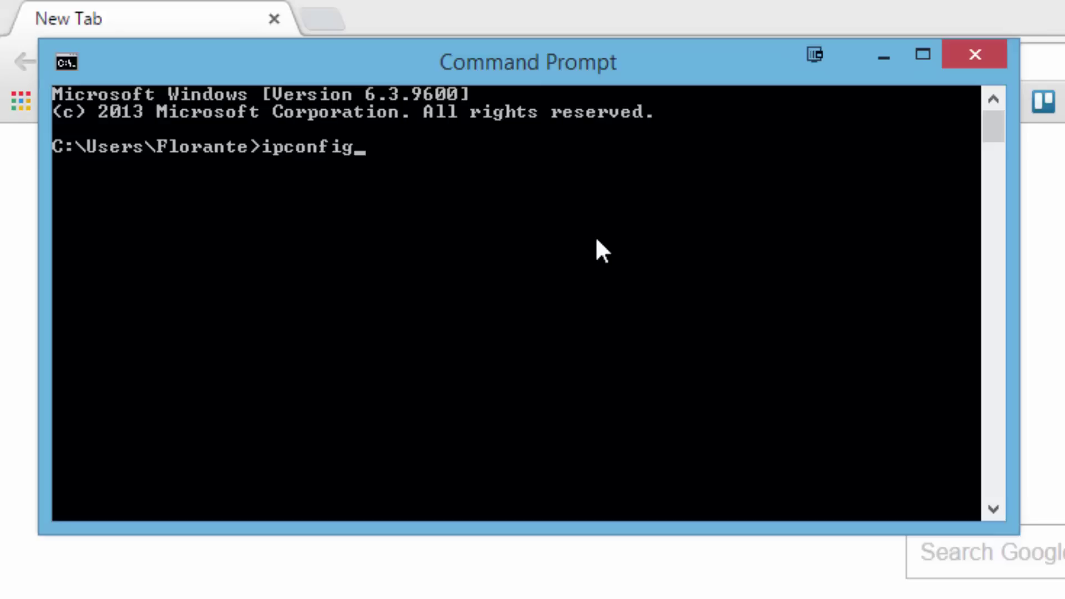
type(" /all")
key("Return")
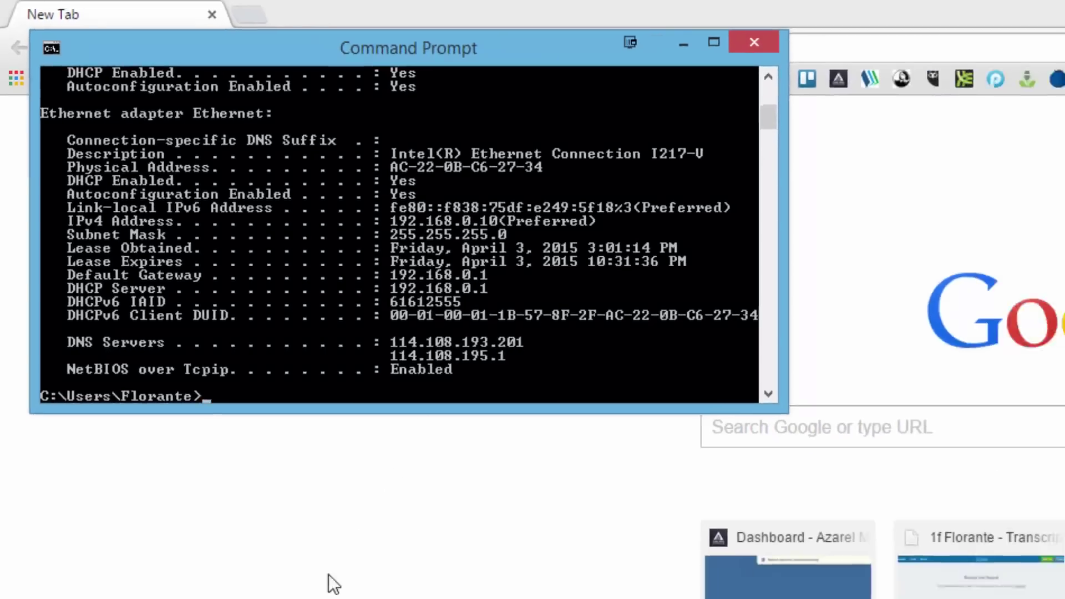
Close Command Prompt and connect the PC to the FLORANTE wireless network.
key("alt+F4")
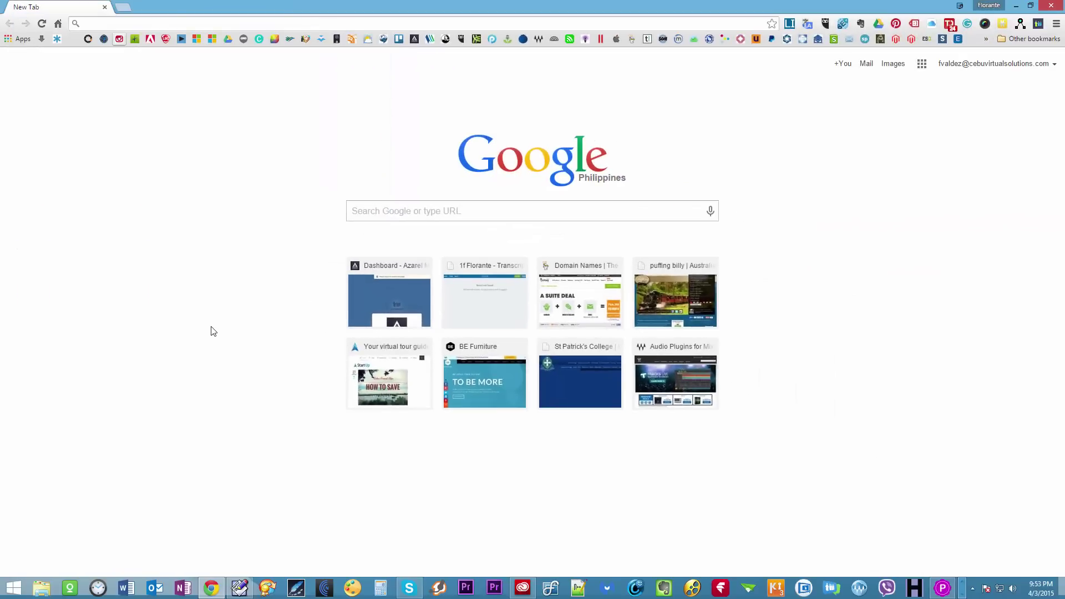
right_click(1000, 589)
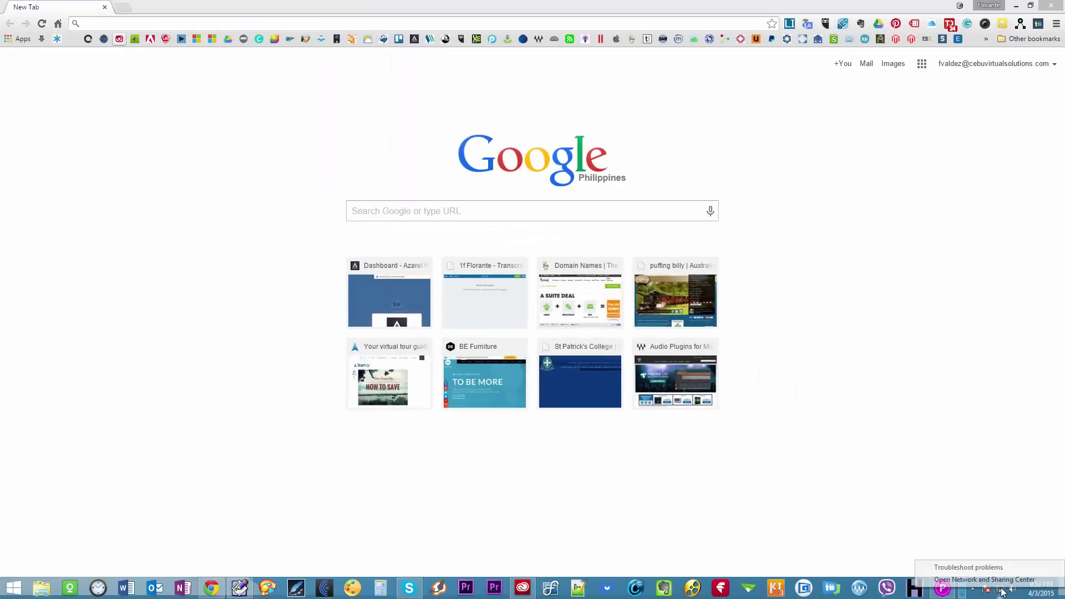
left_click(995, 576)
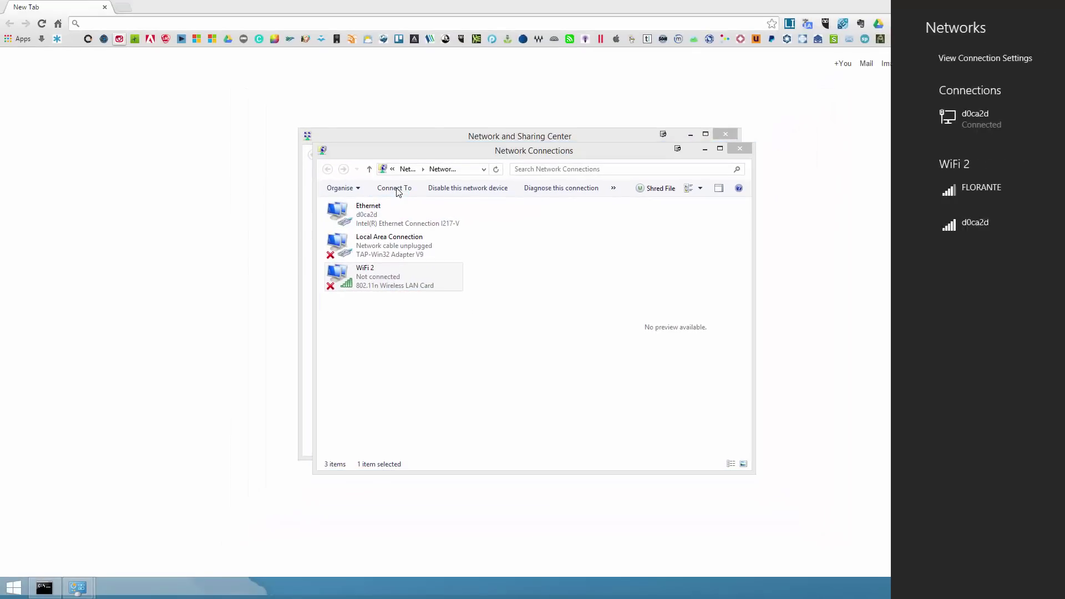
left_click(927, 191)
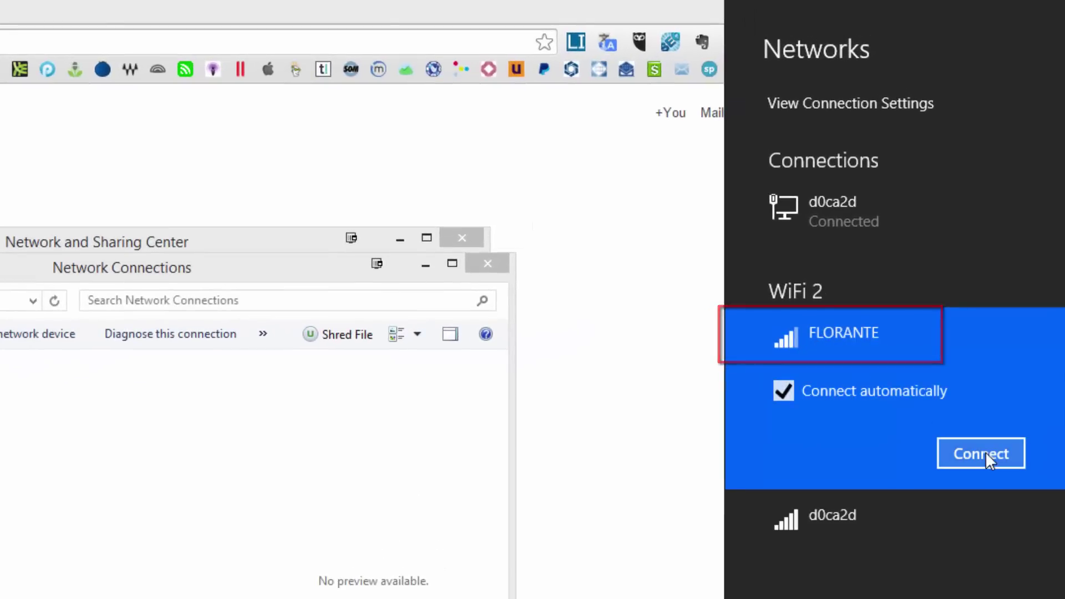
left_click(985, 453)
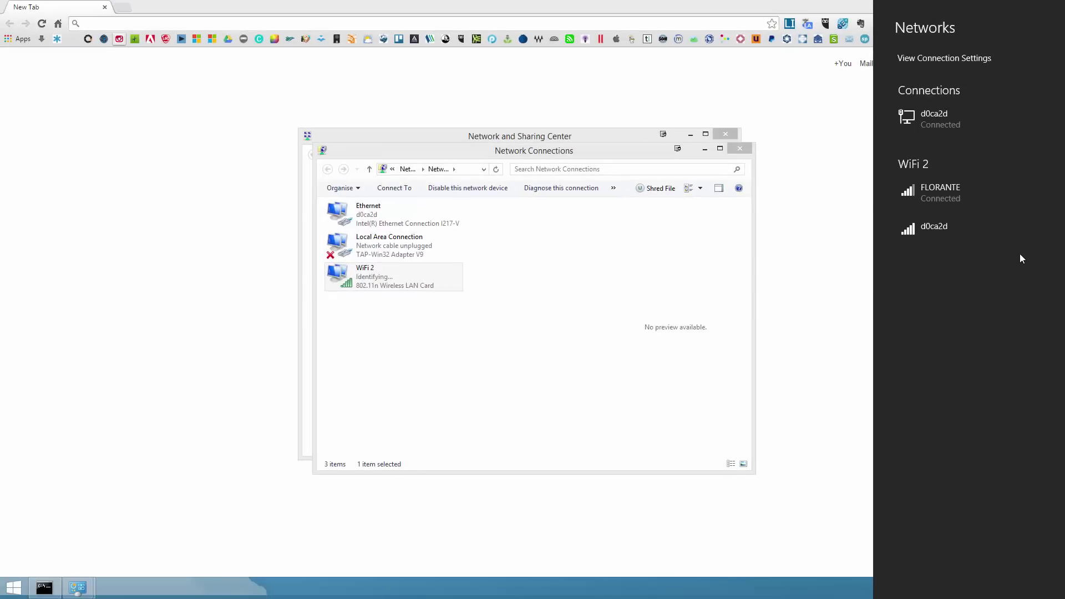
left_click(420, 374)
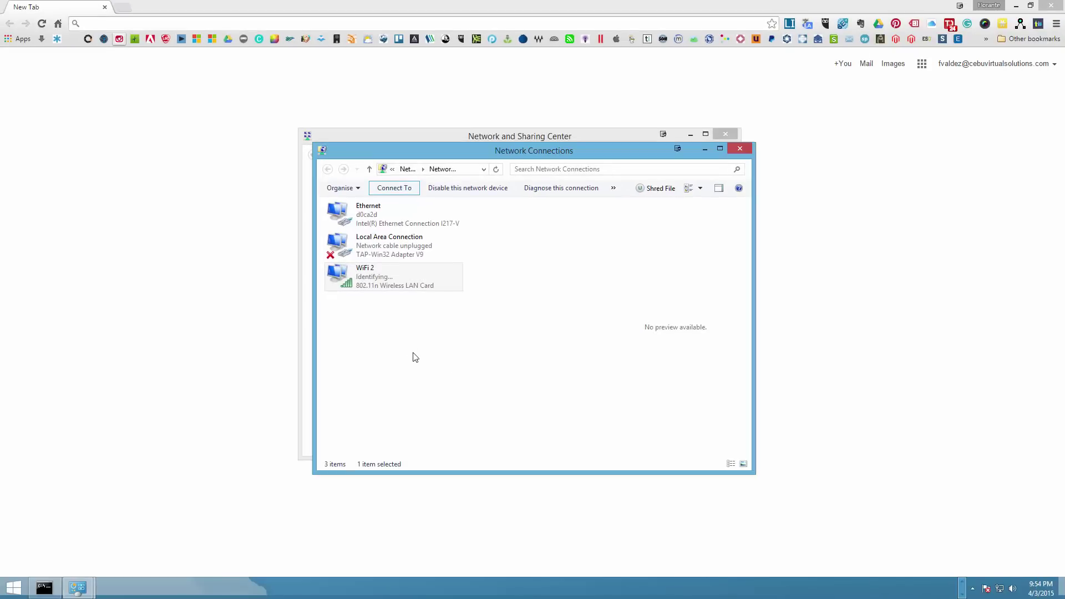
Disable the Ethernet adapter and close the Network Connections window.
left_click(379, 312)
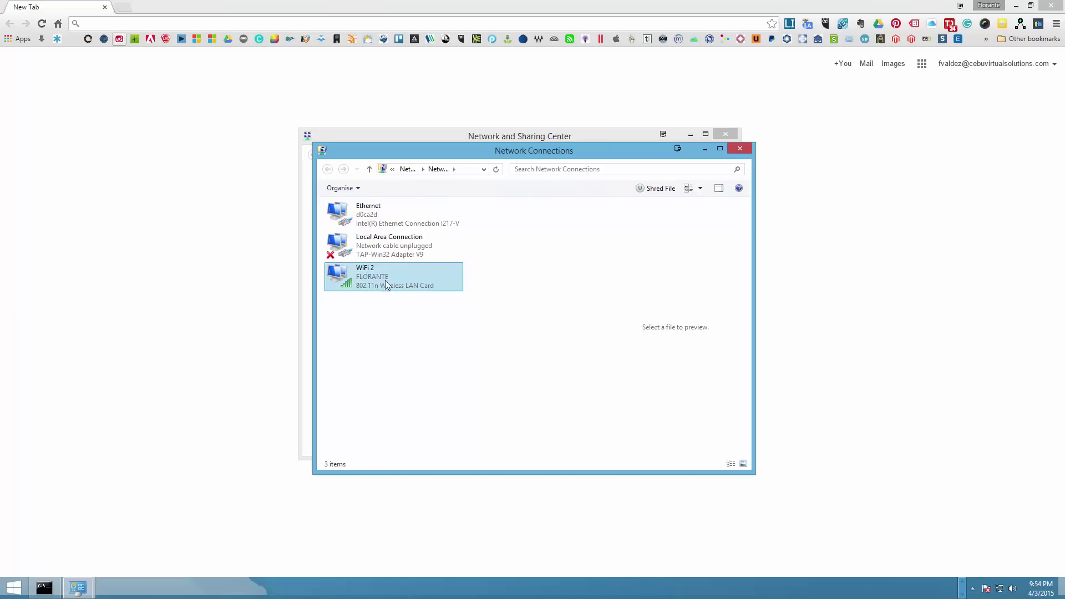
left_click(377, 222)
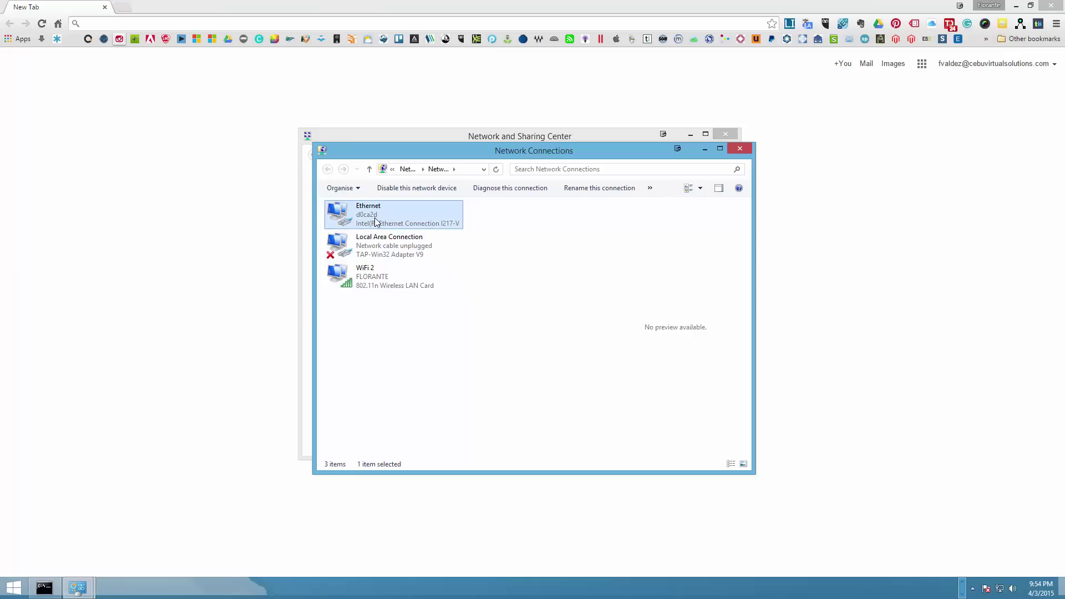
left_click(416, 187)
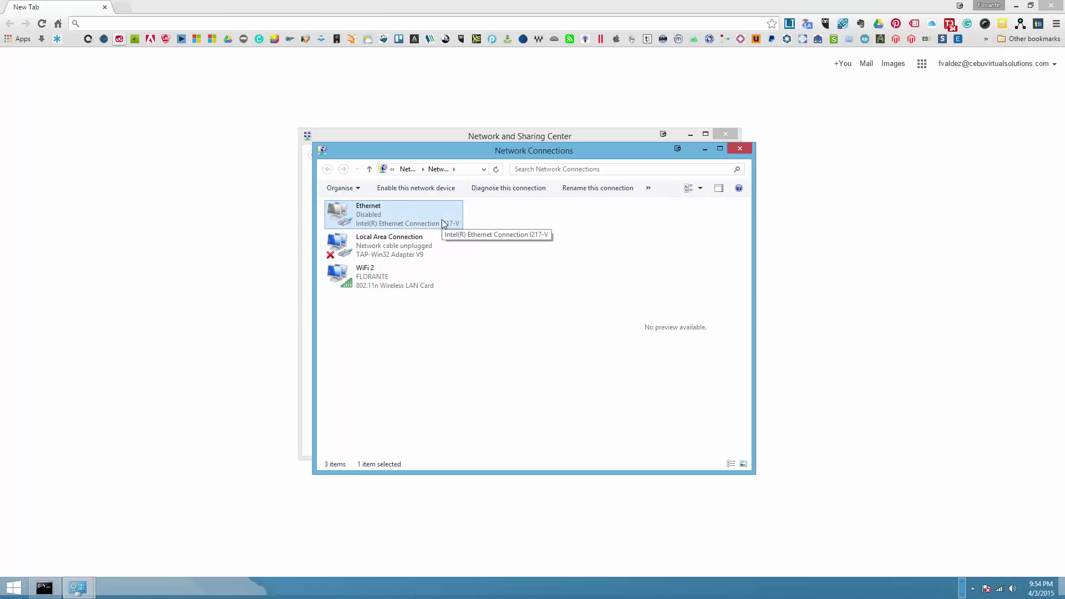
left_click(748, 151)
Re-run ipconfig /all in Command Prompt to find WiFi 2's gateway 192.168.254.254.
left_click(729, 135)
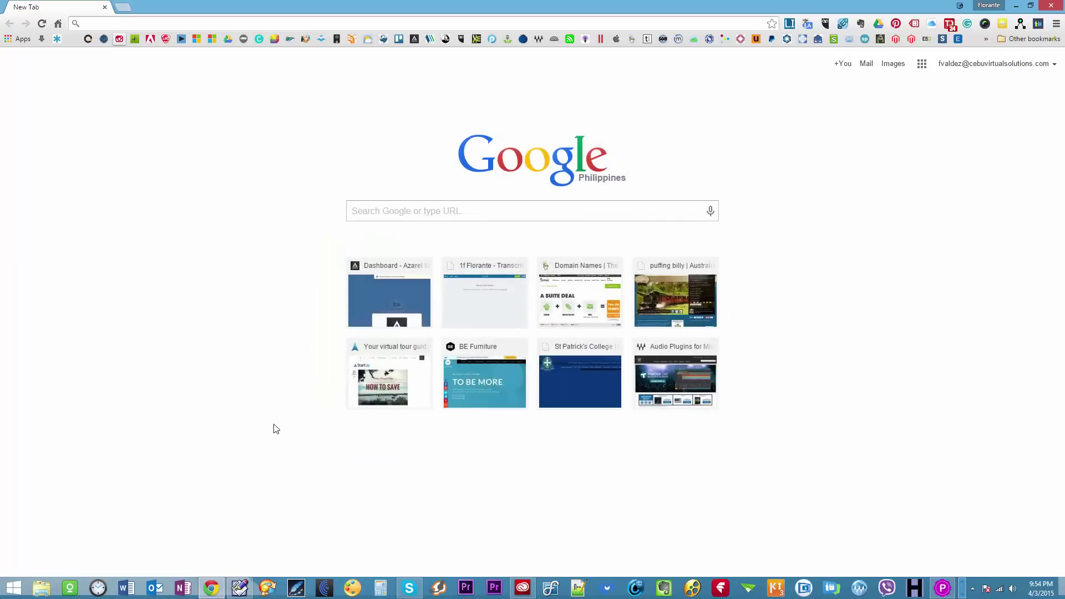
left_click(962, 595)
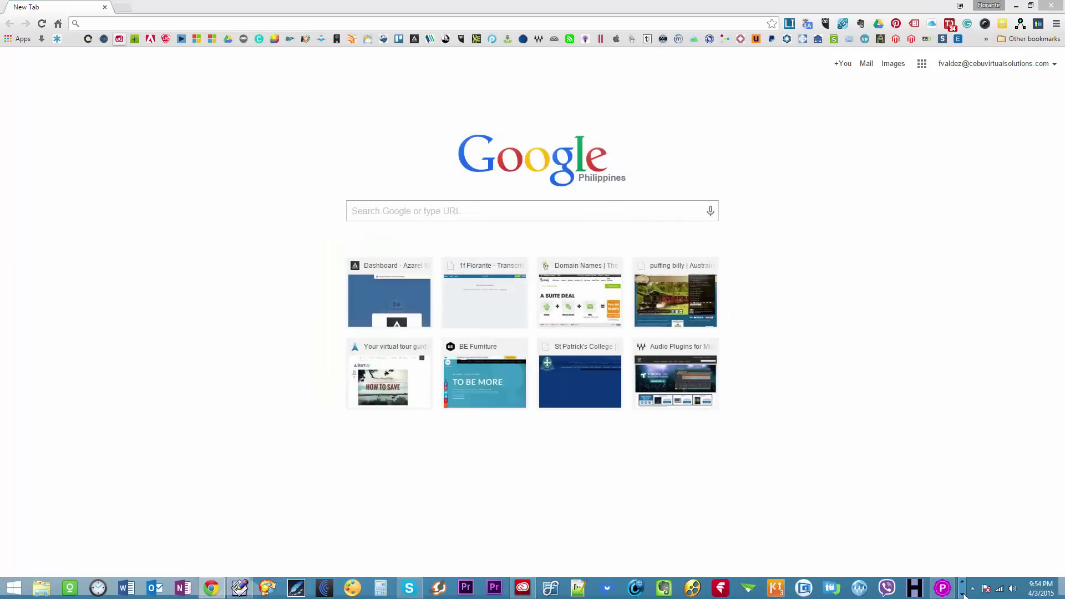
left_click(52, 592)
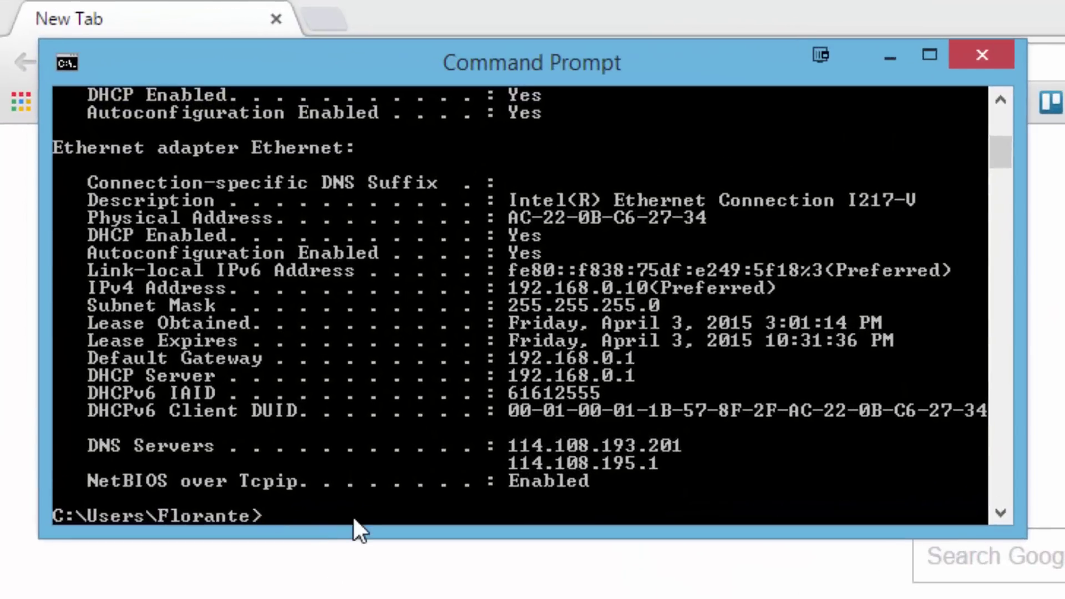
type("ipconfig /all")
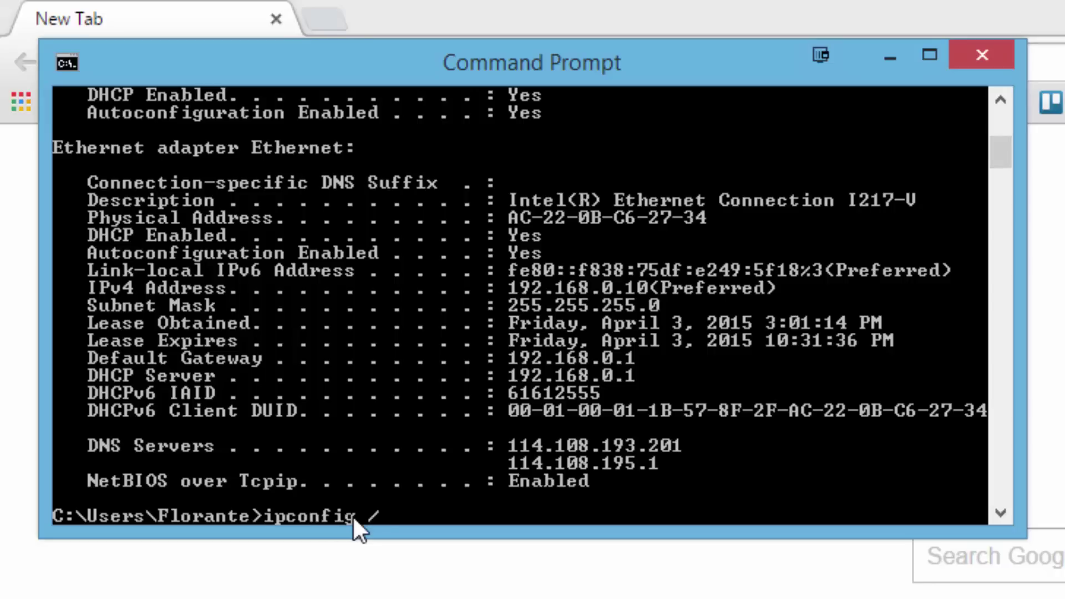
key("Return")
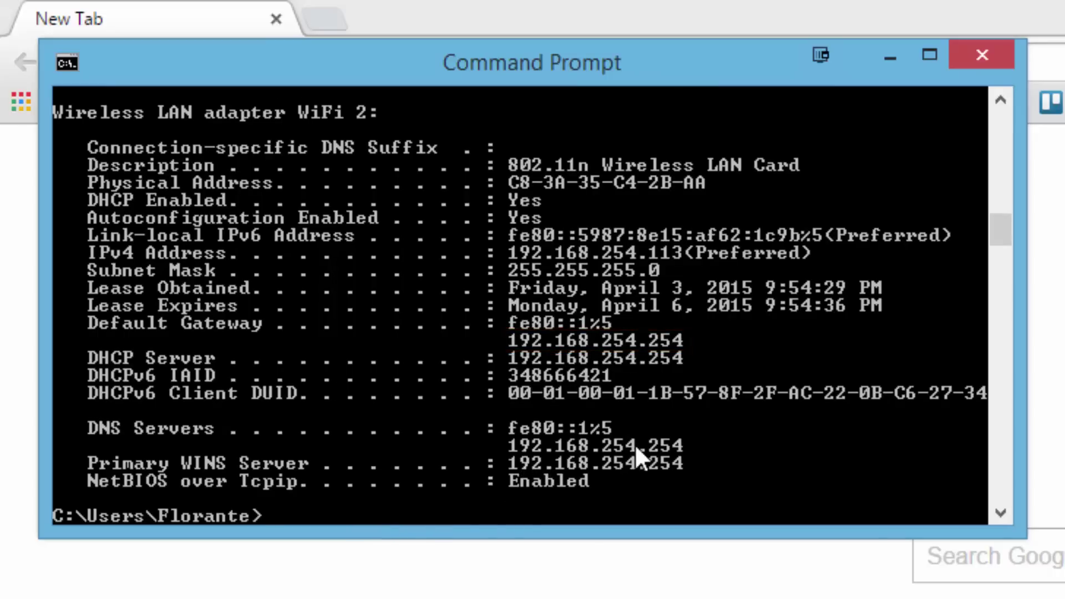
left_click(820, 55)
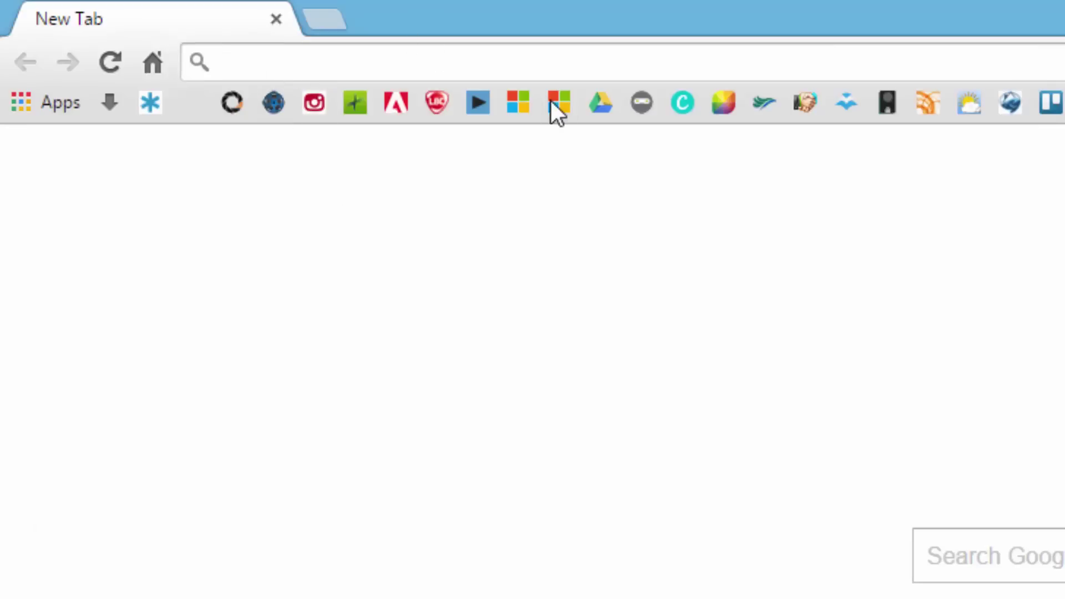
Load the router admin page at 192.168.254.254 in Chrome.
type("19")
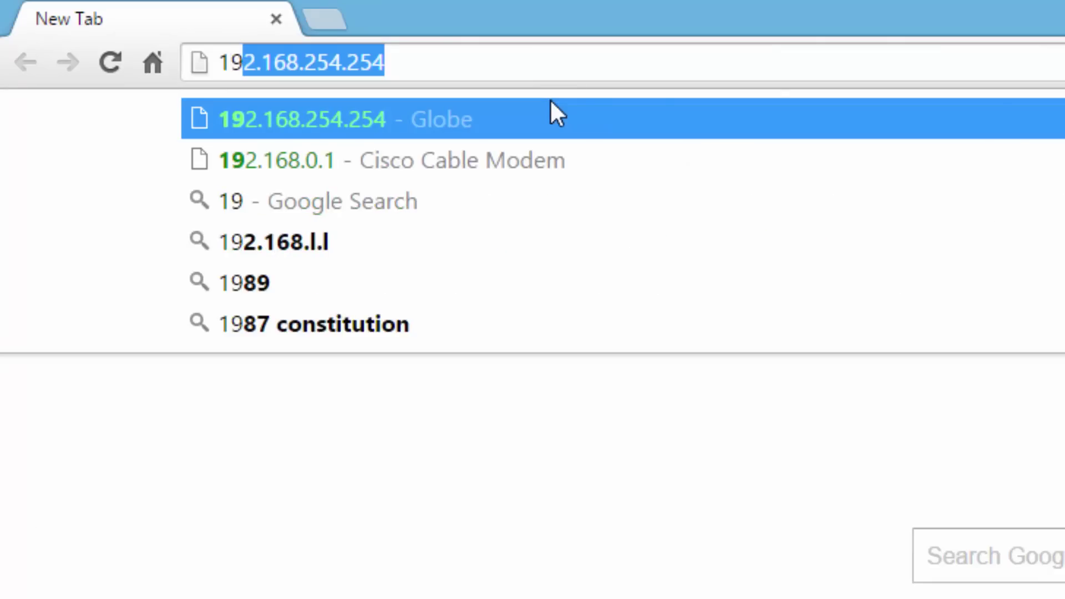
key("Right")
key("Return")
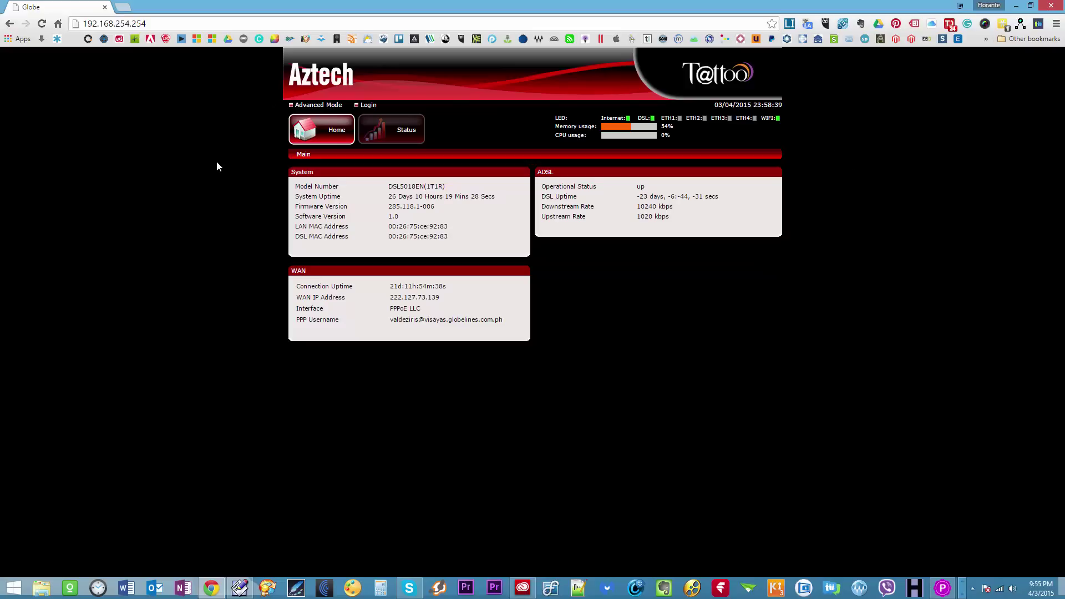
Log in to the router admin using the saved login credentials.
left_click(365, 105)
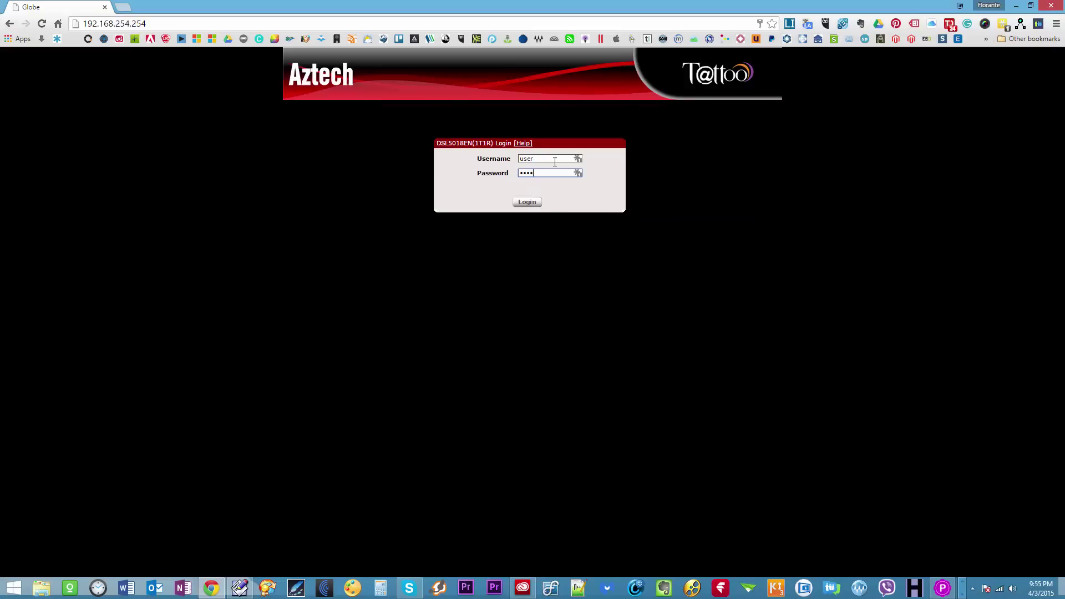
key("Return")
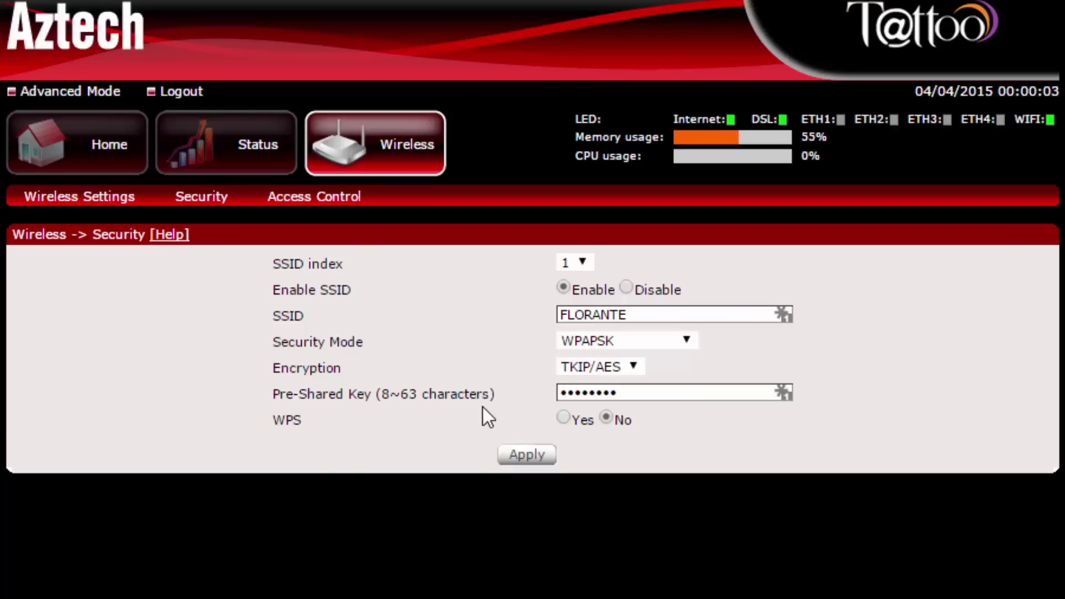
Clear the old FLORANTE Pre-Shared Key and type in the new key.
left_click_drag(638, 392, 410, 391)
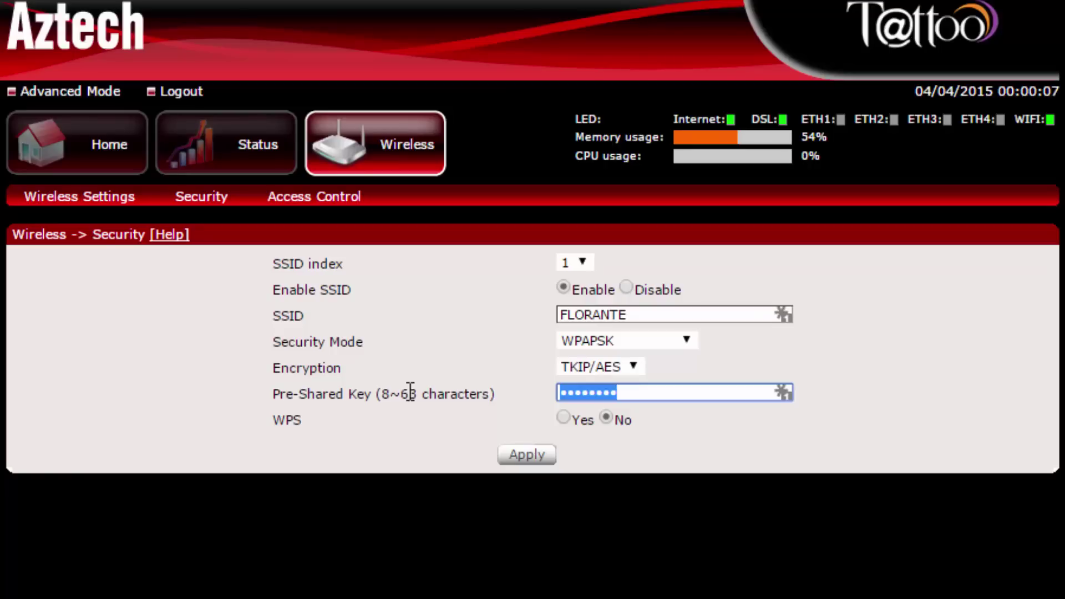
key("BackSpace")
type("••••")
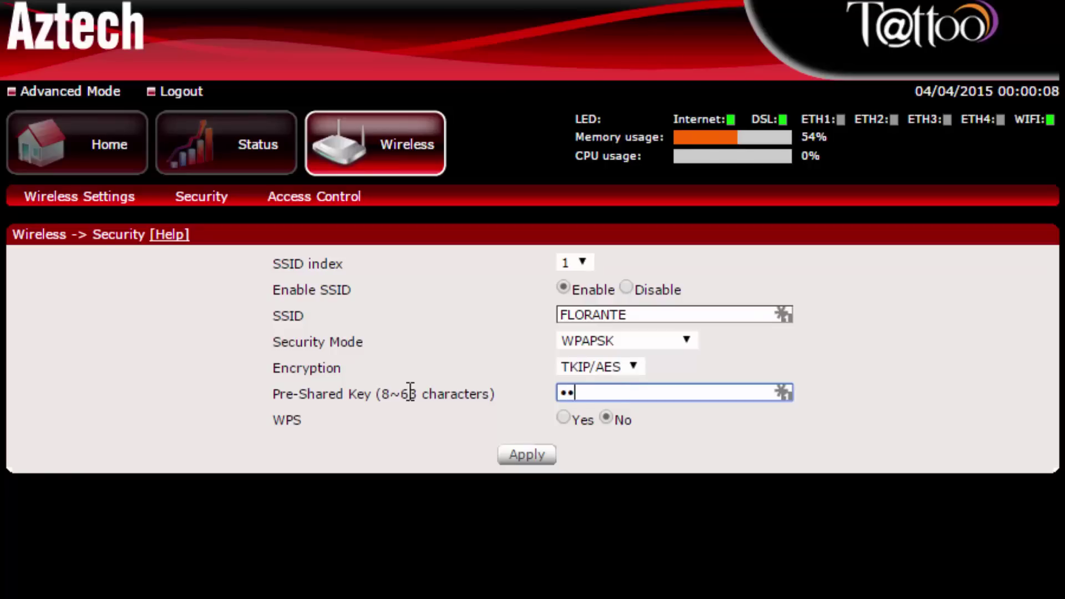
type("•••••")
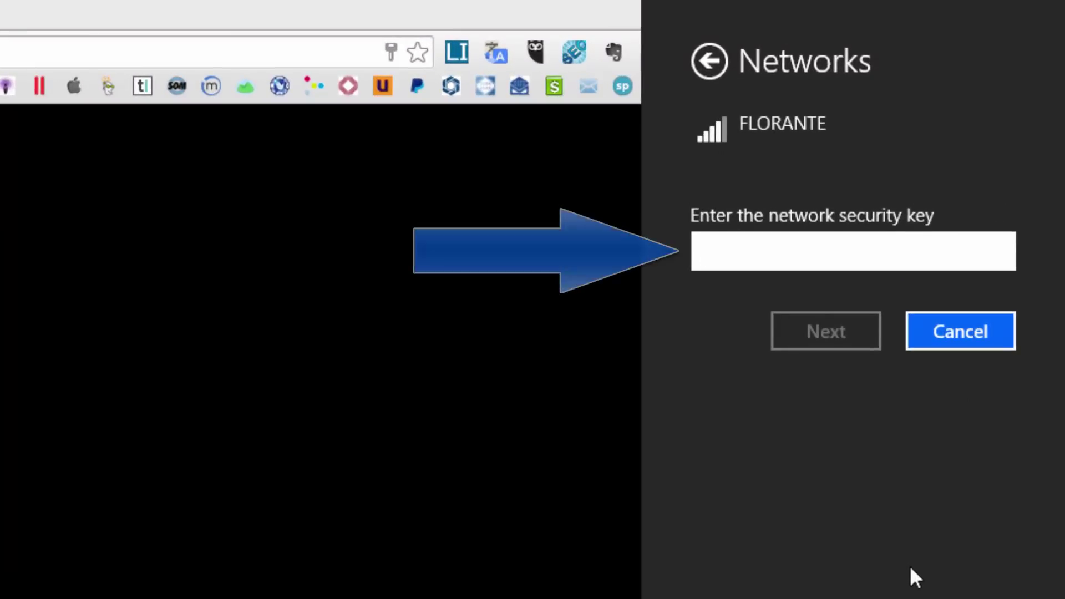
Enter the new network security key for FLORANTE in the Networks panel.
type("******")
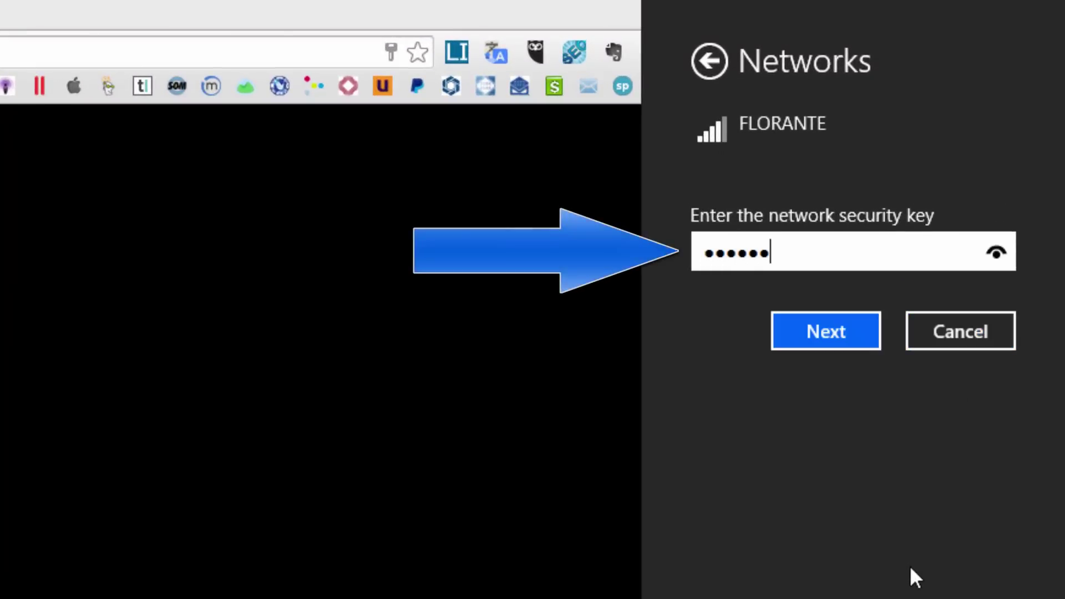
type("**")
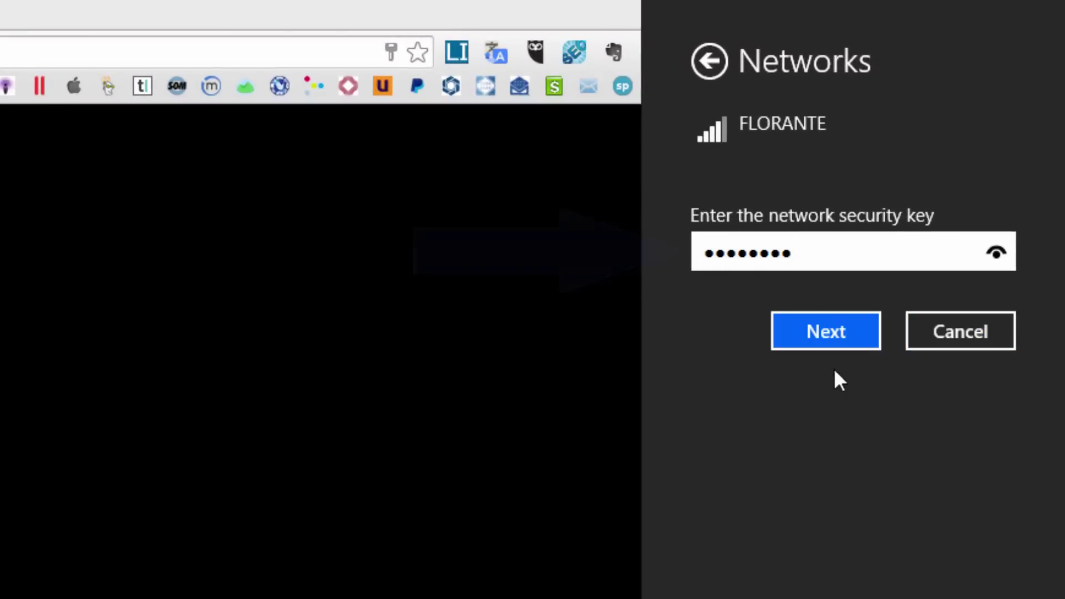